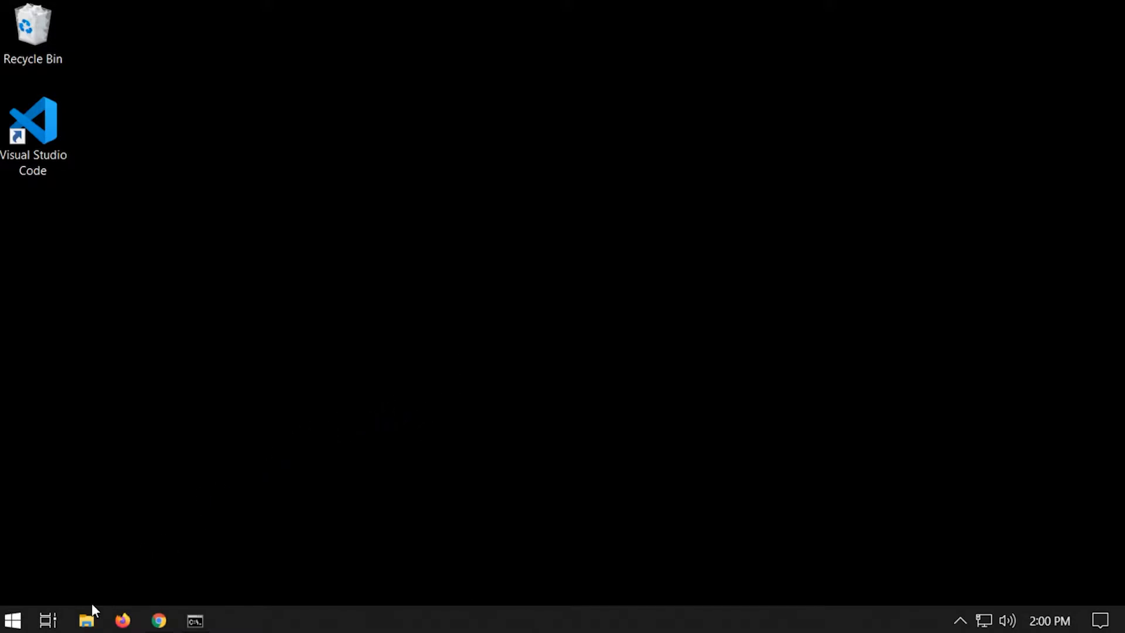
Step: Browse to C:\xampp in File Explorer and launch the XAMPP Control Panel
click(87, 621)
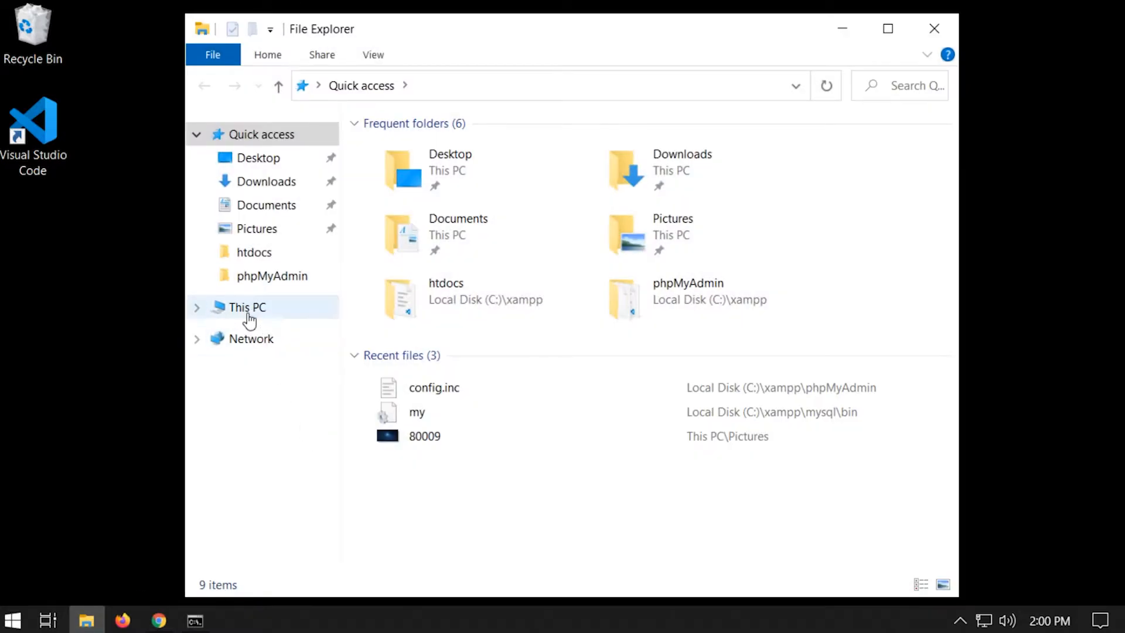
click(248, 307)
double_click(479, 406)
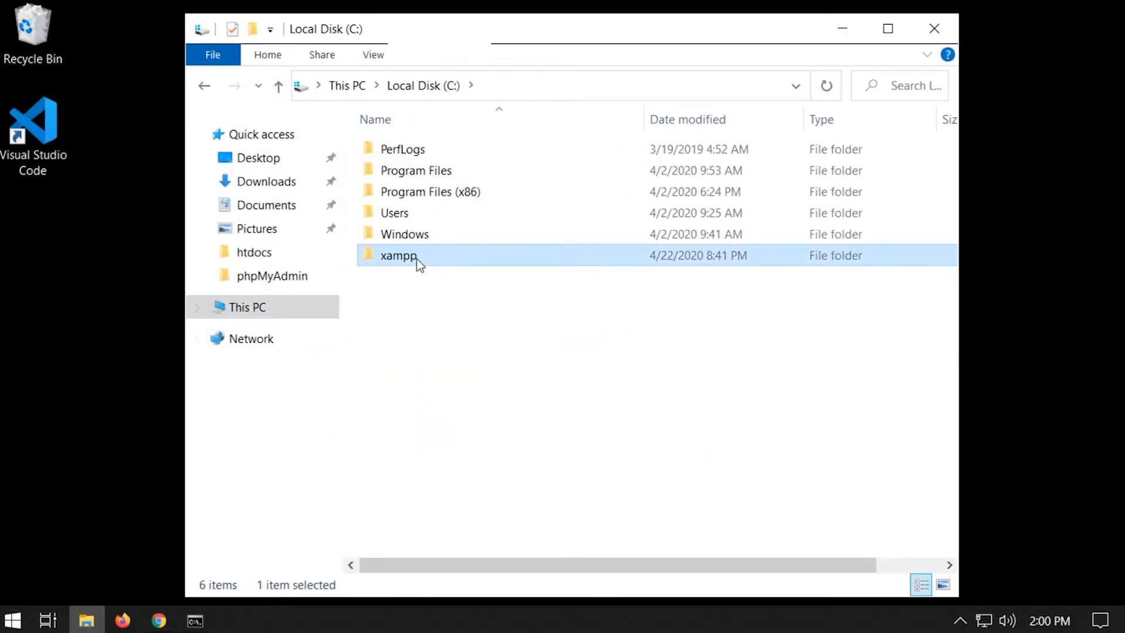
double_click(399, 256)
double_click(527, 557)
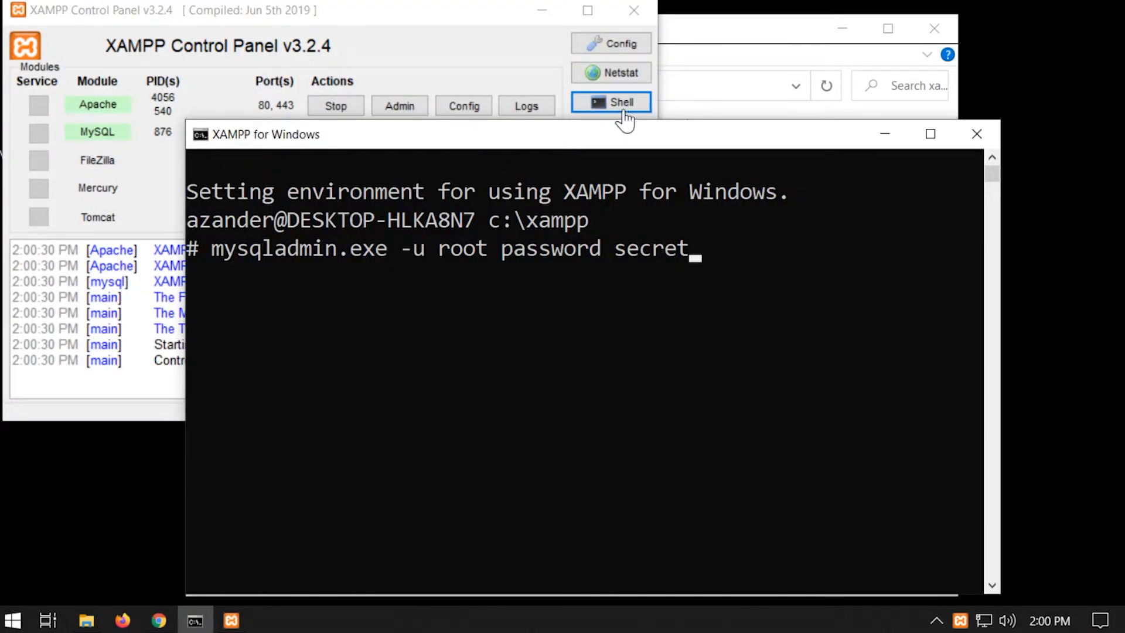
drag(642, 141, 646, 62)
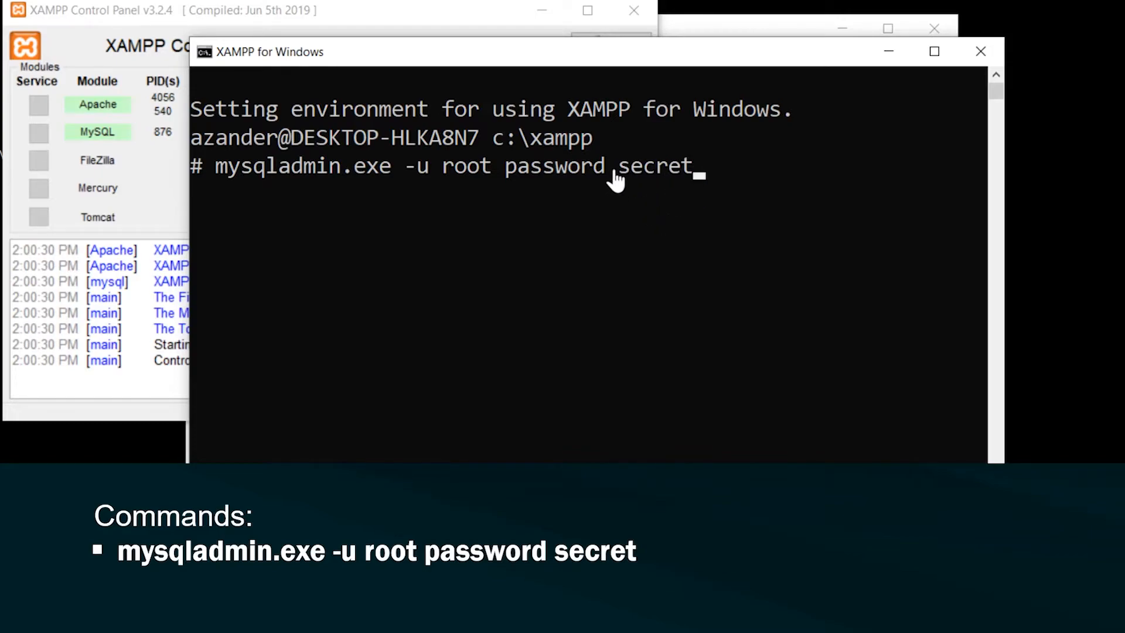
key(Return)
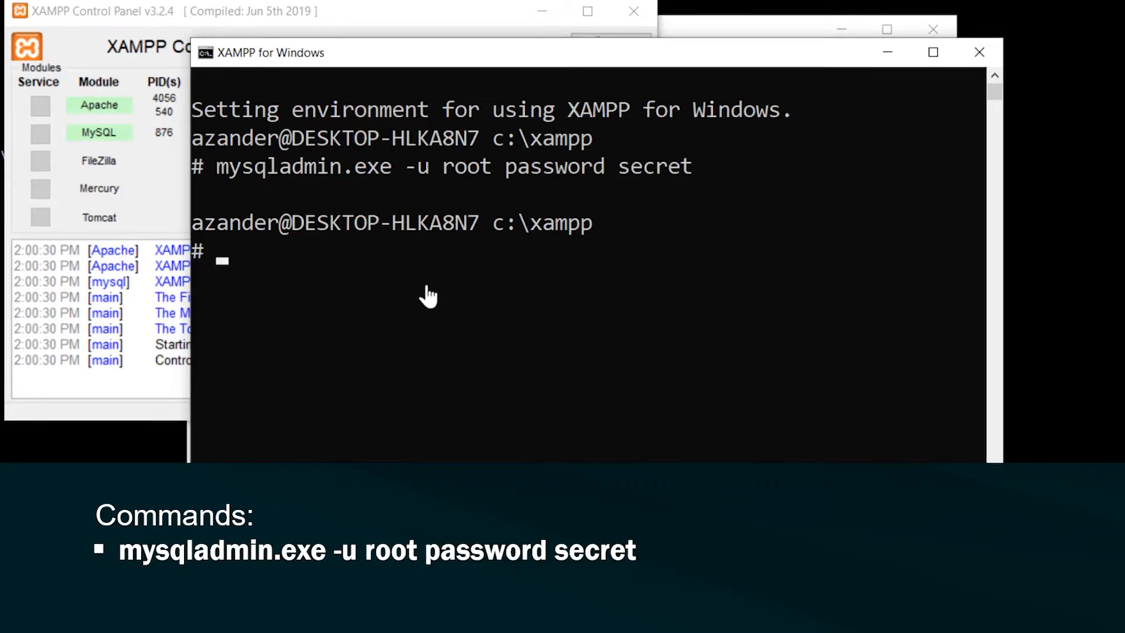
key(Up)
key(Return)
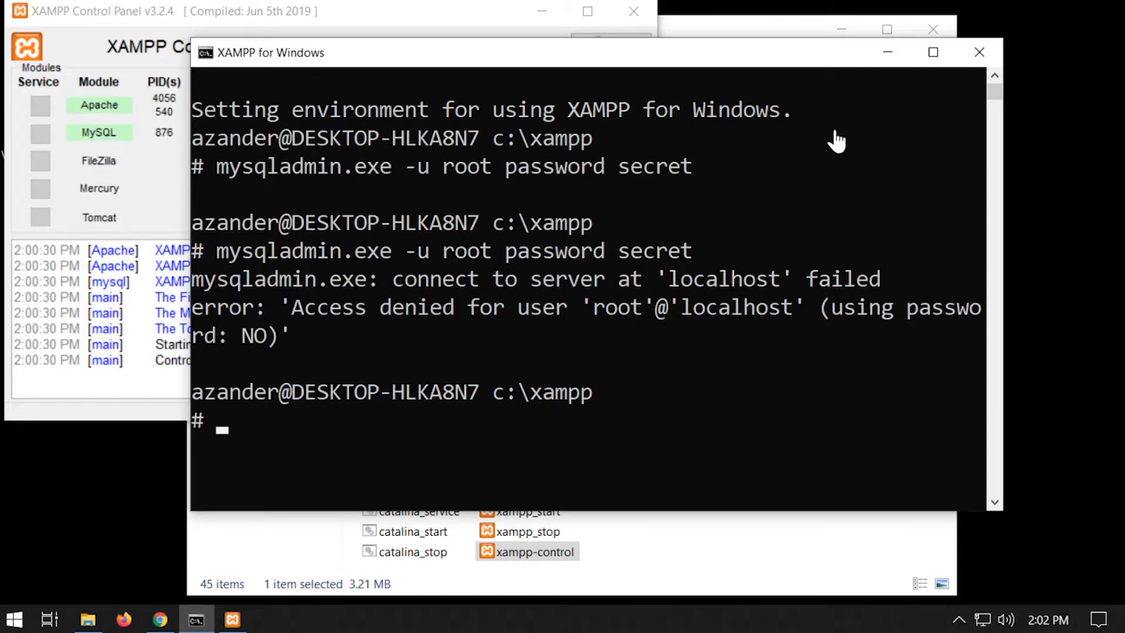
Step: Close the shell and browse into the phpMyAdmin folder inside xampp
click(978, 53)
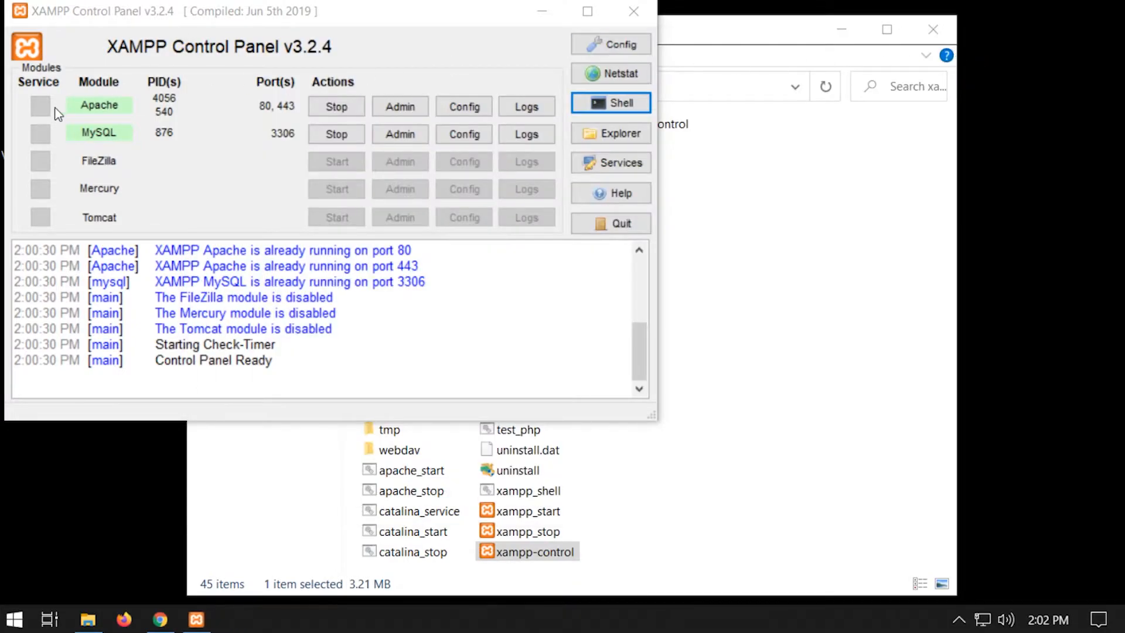
click(765, 334)
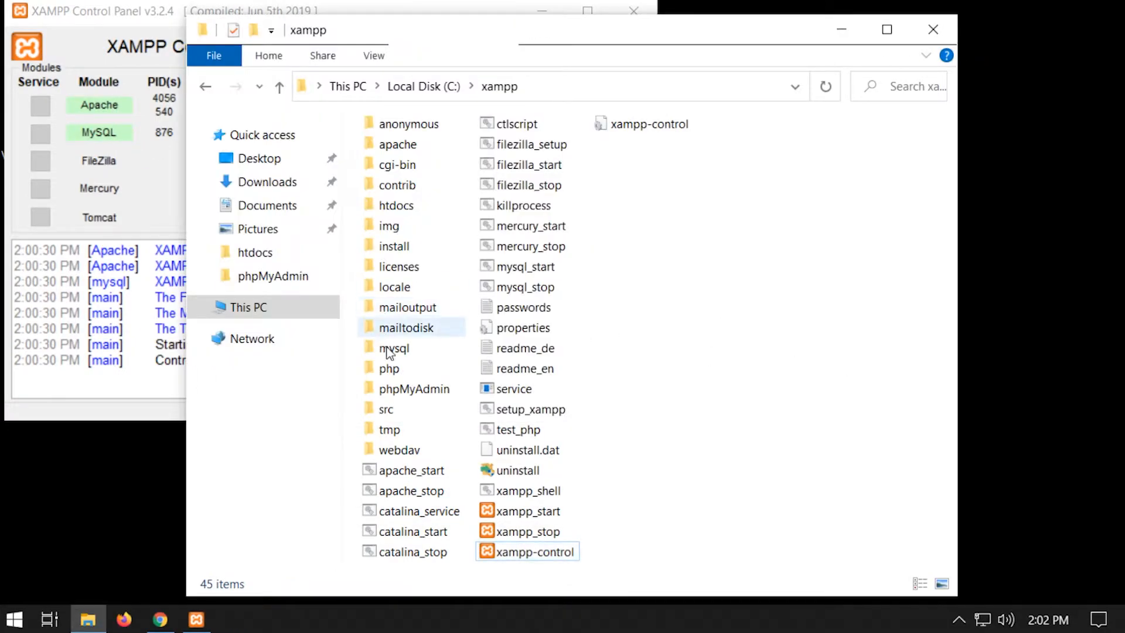
double_click(414, 389)
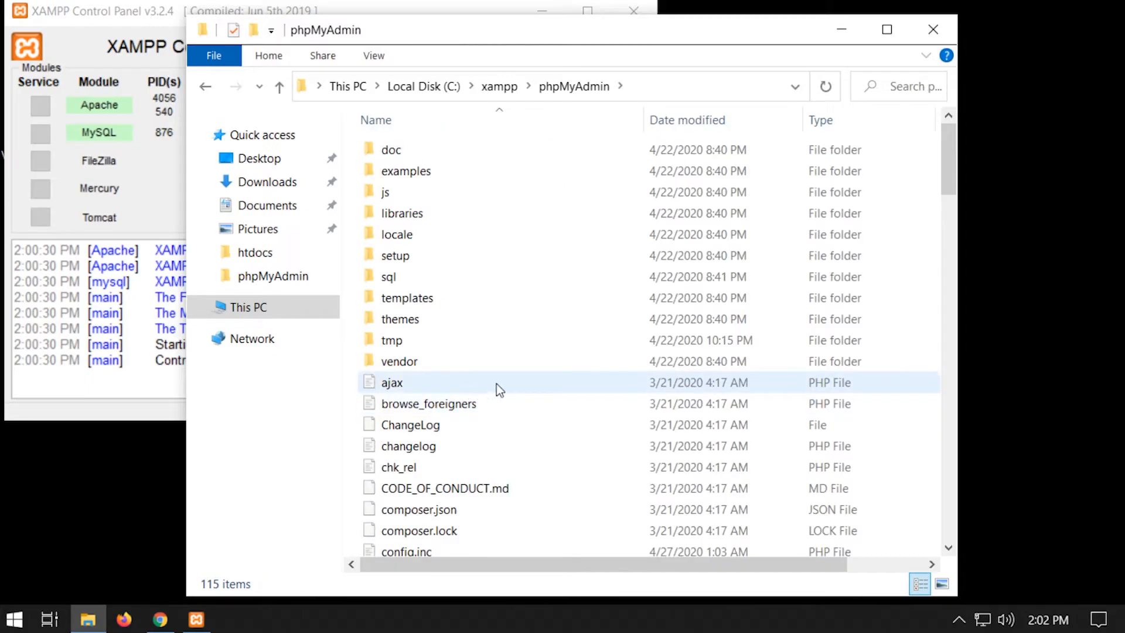
scroll(496, 384, down, 2)
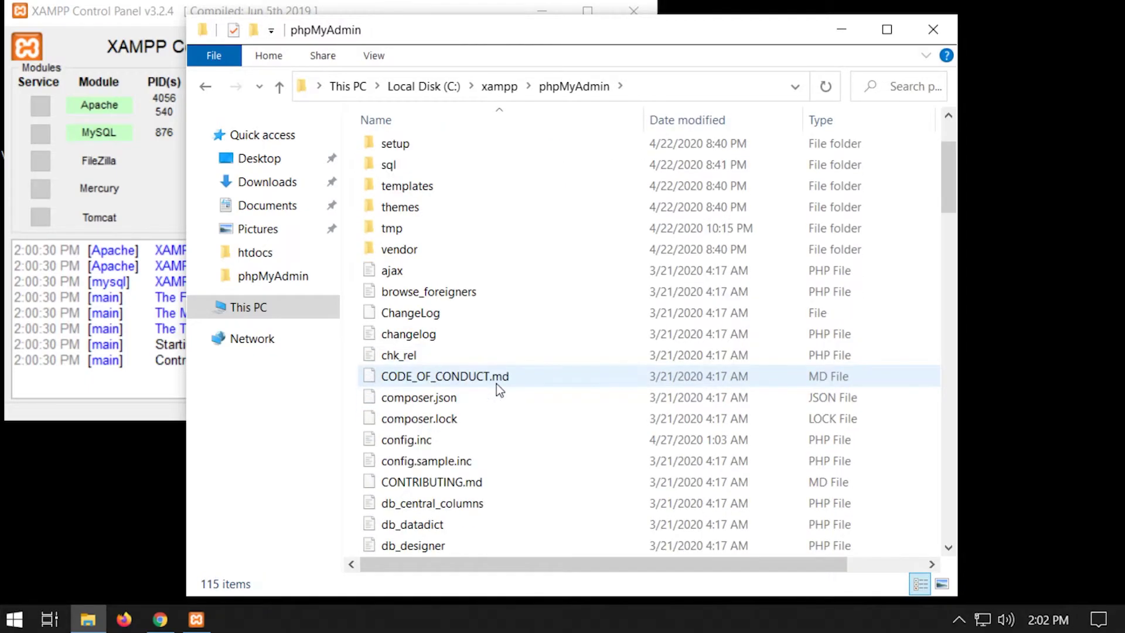
double_click(408, 444)
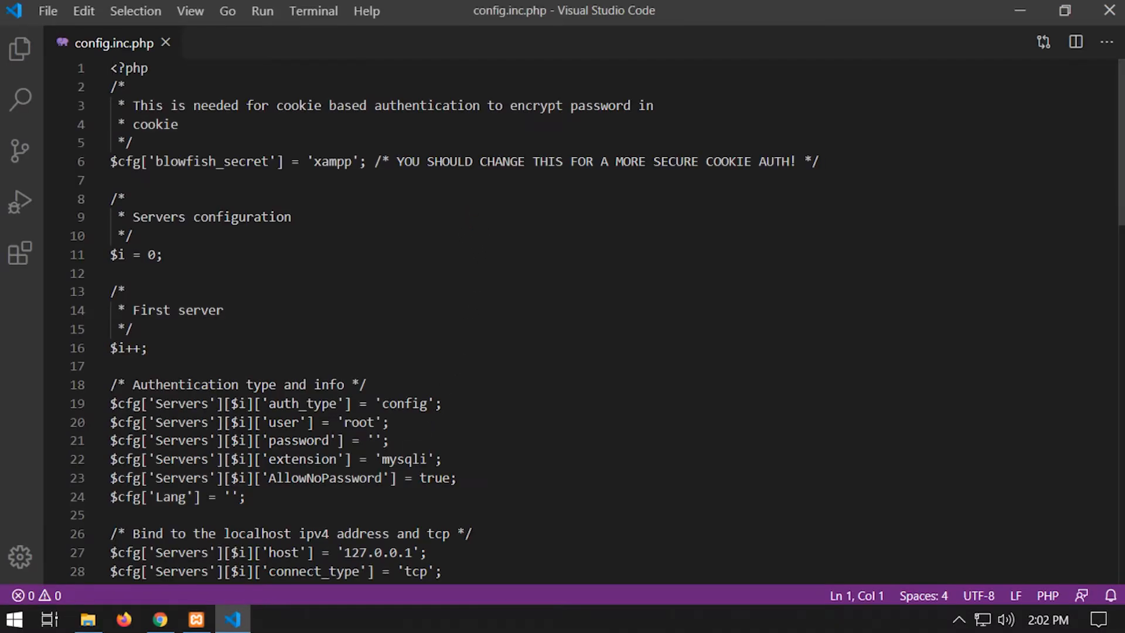
scroll(450, 212, down, 3)
scroll(449, 212, down, 1)
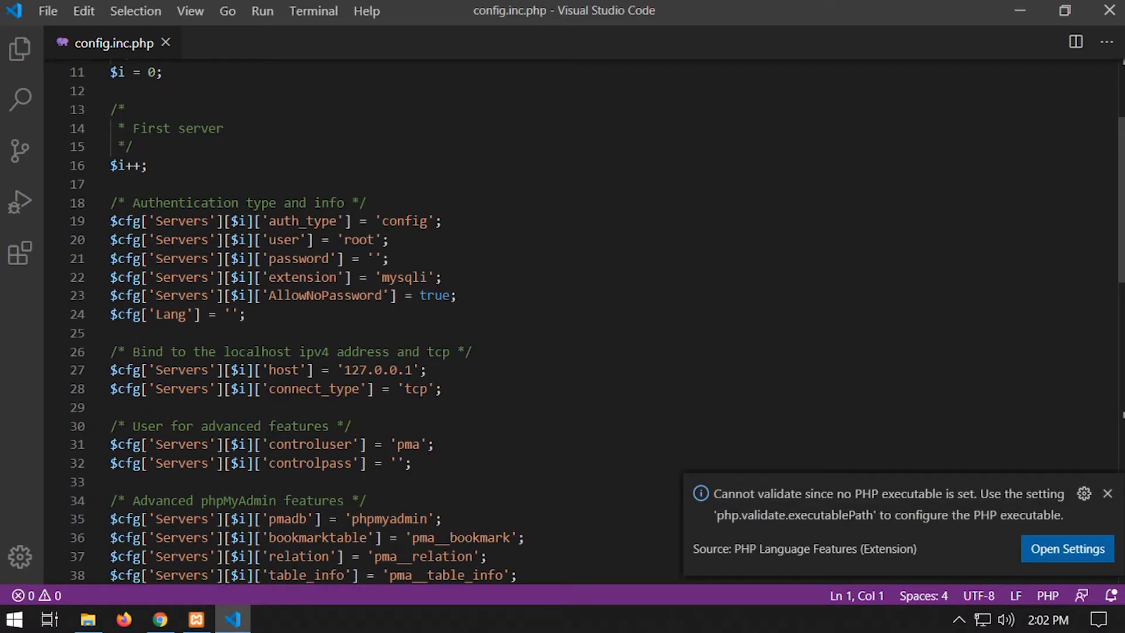
scroll(450, 263, up, 2)
scroll(450, 264, up, 2)
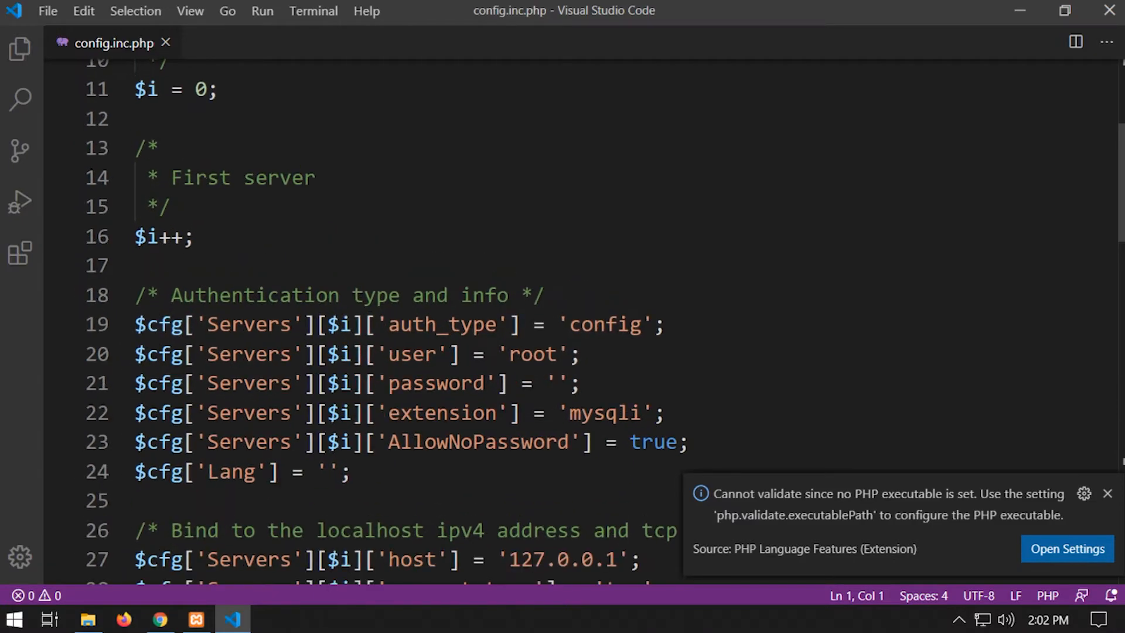
scroll(449, 264, up, 1)
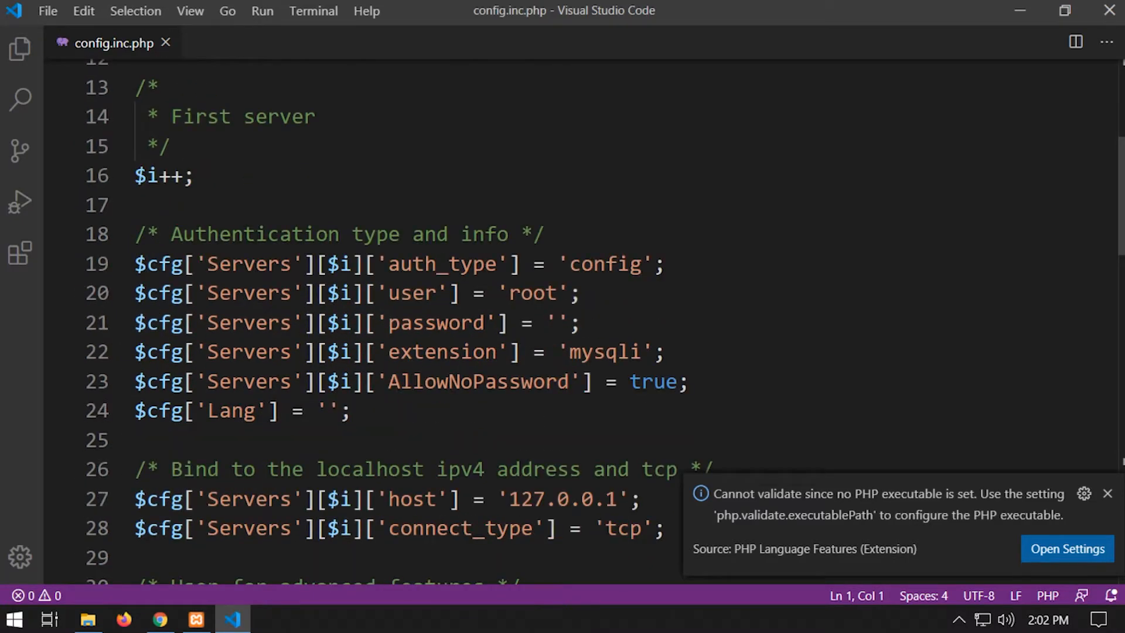
click(558, 322)
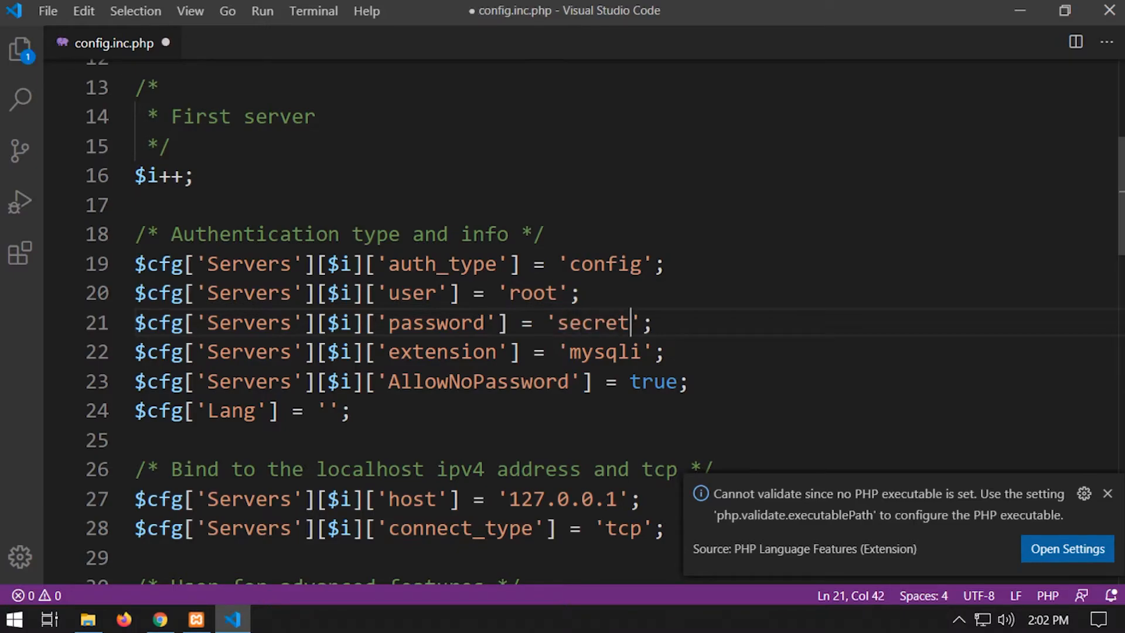
key(ctrl+s)
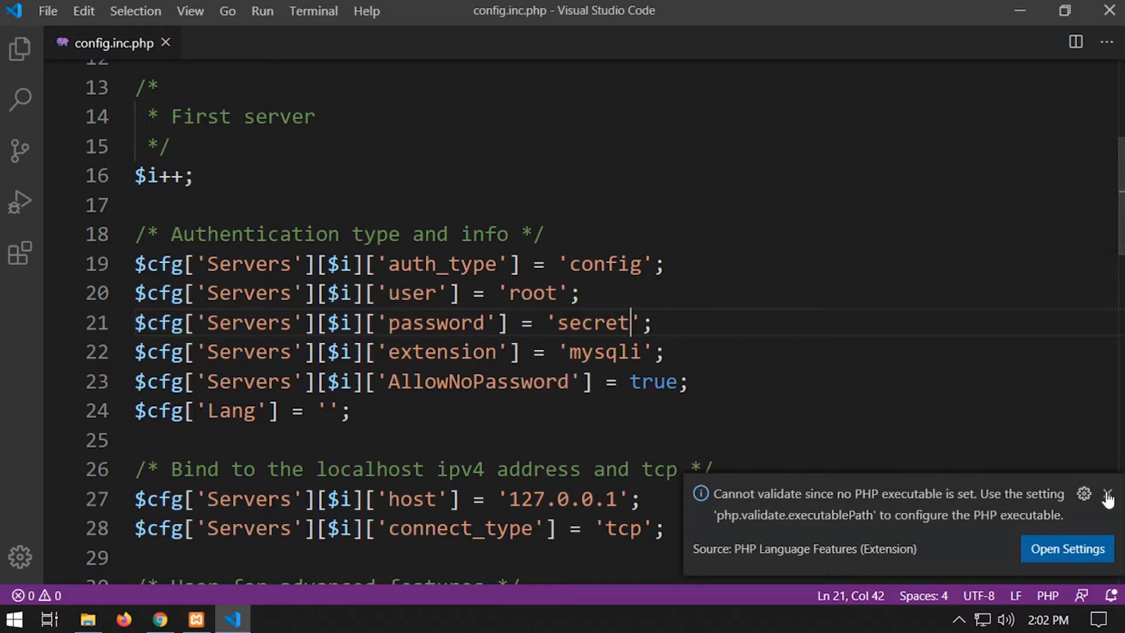
click(1108, 493)
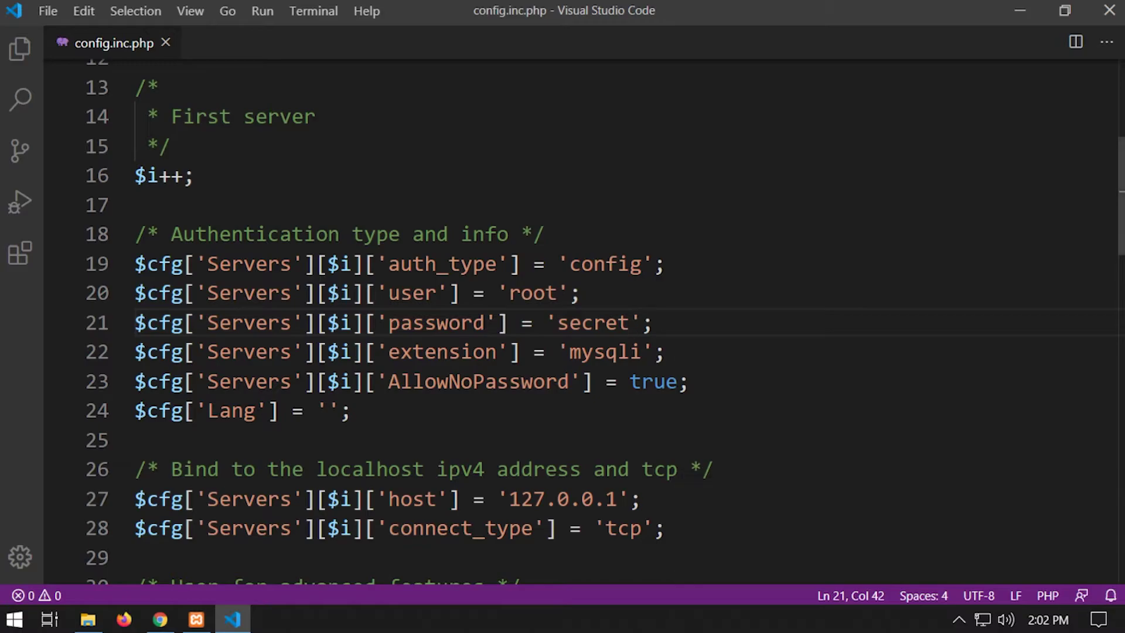
Step: Load the phpMyAdmin users table page at 127.0.0.1 in a new browser tab
click(159, 620)
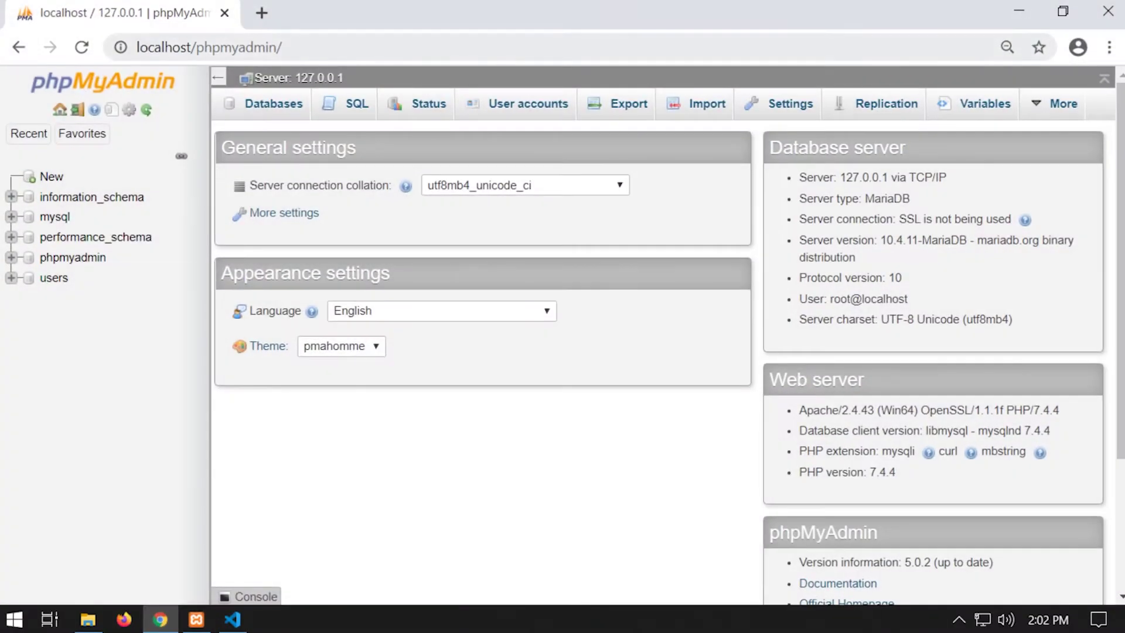
click(262, 12)
text(127)
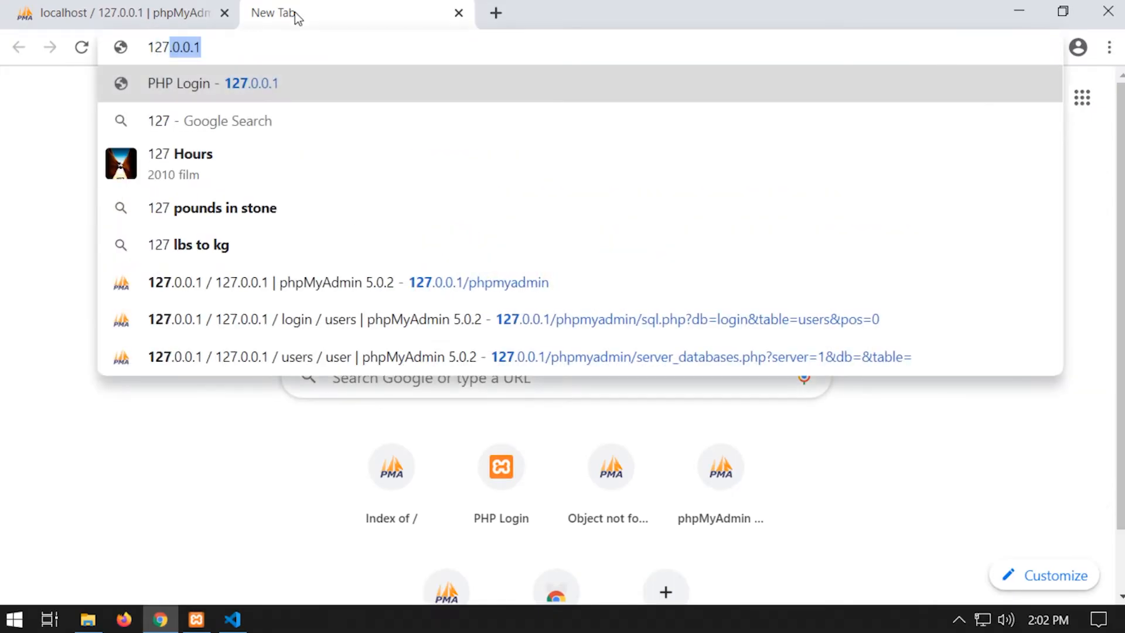
text(.0.0.1)
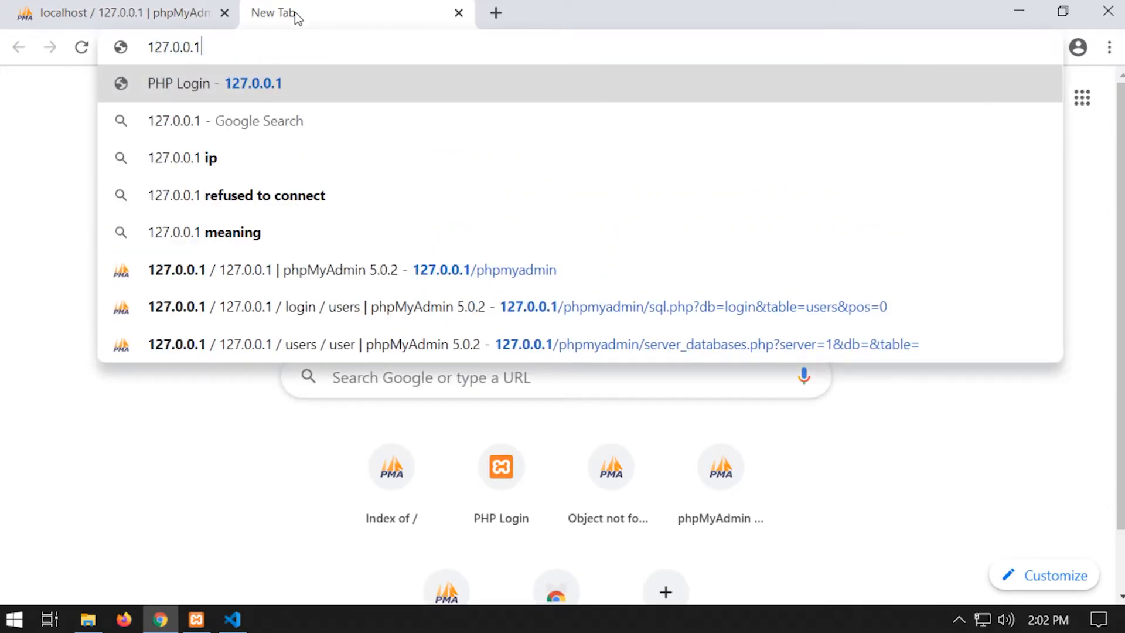
text(/php)
key(Return)
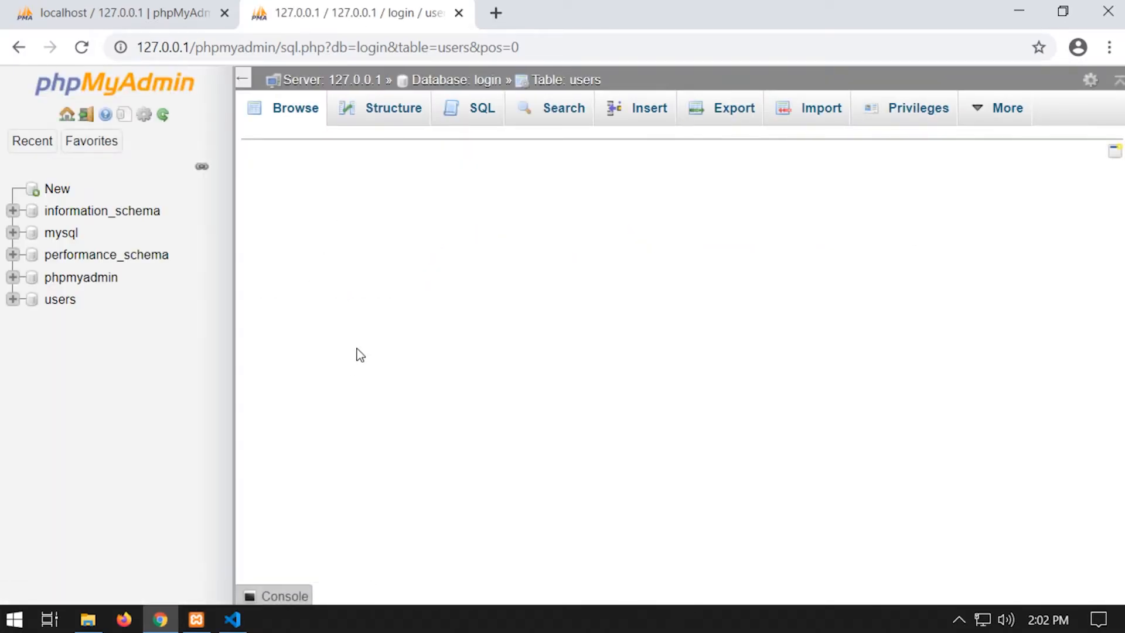
click(232, 620)
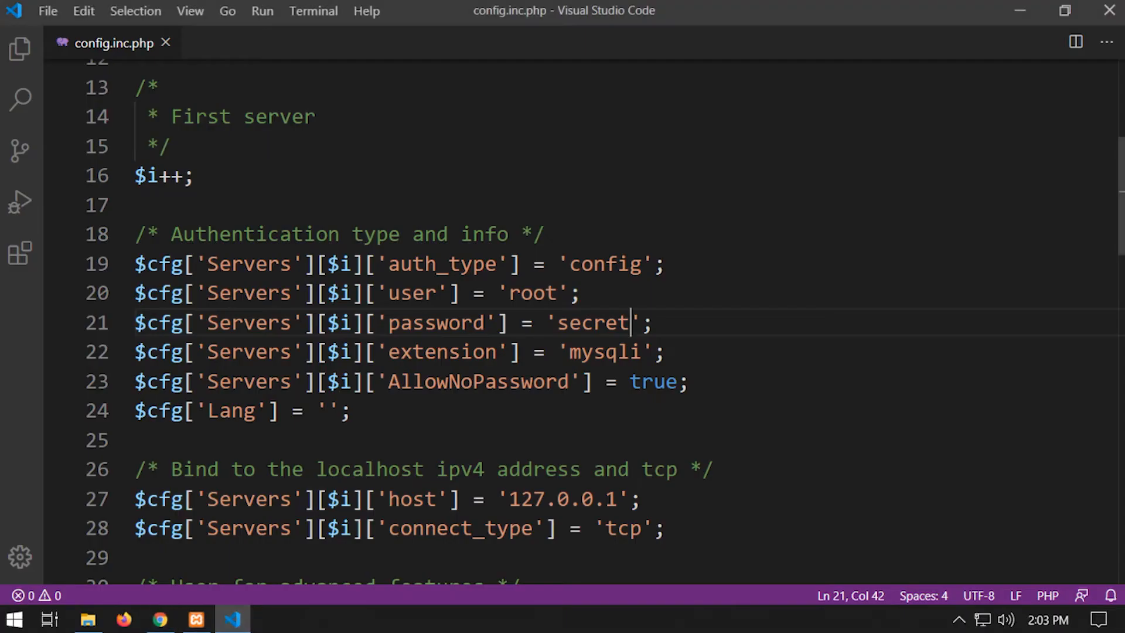
key(ctrl+shift+Left)
key(BackSpace)
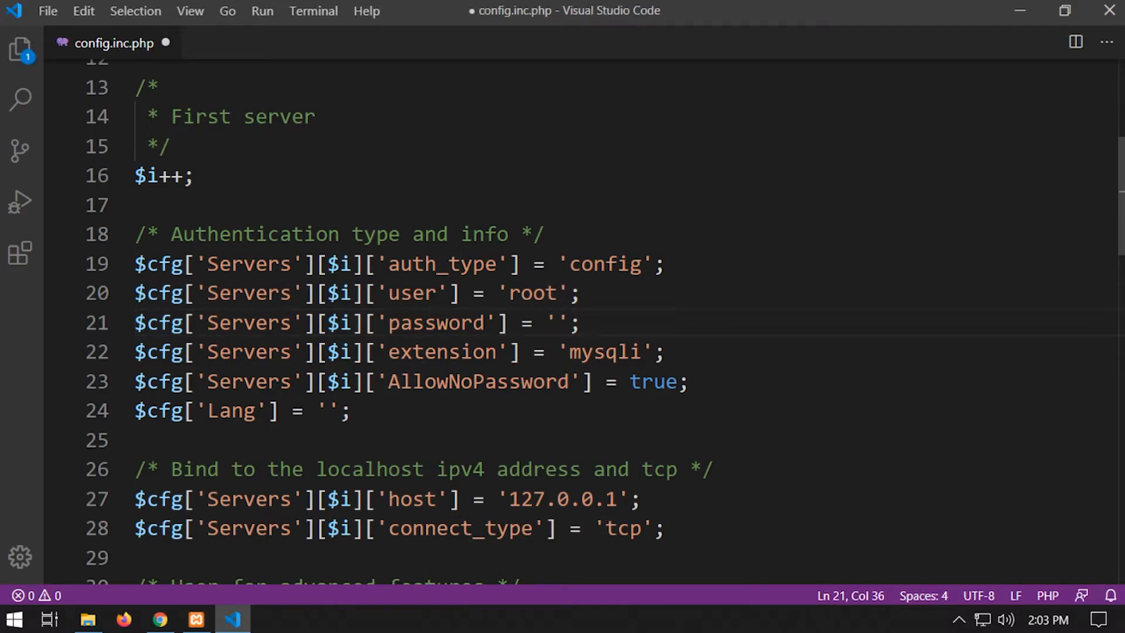
key(ctrl+s)
click(125, 622)
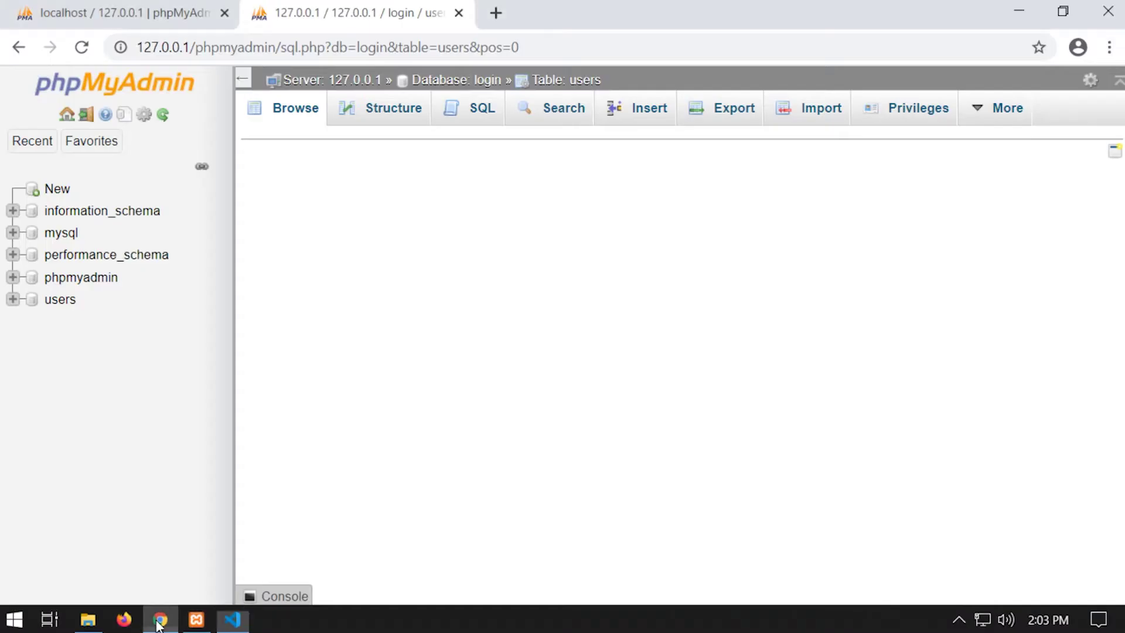
click(82, 47)
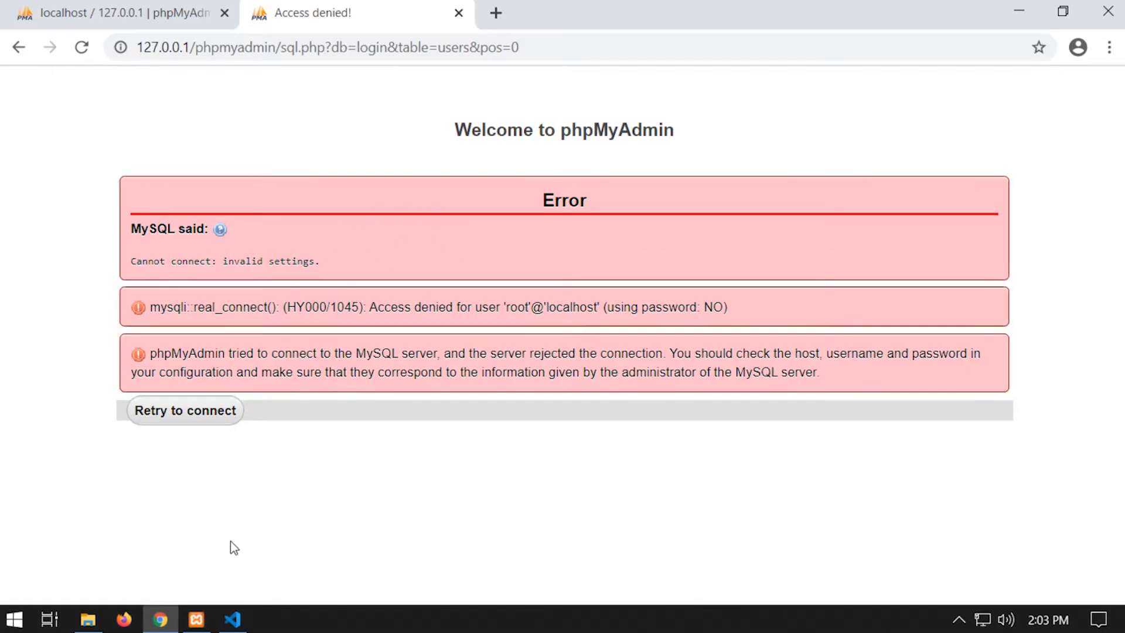
click(232, 619)
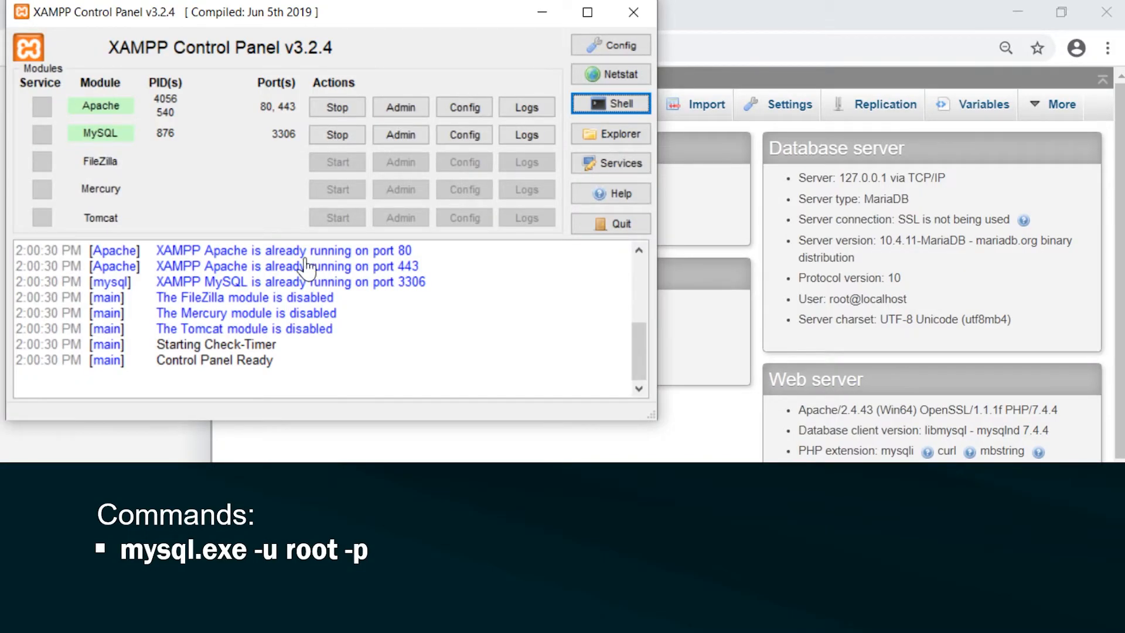
Step: Log into MariaDB as root via mysql.exe and SET PASSWORD for root@localhost to 'newpassword'
click(623, 107)
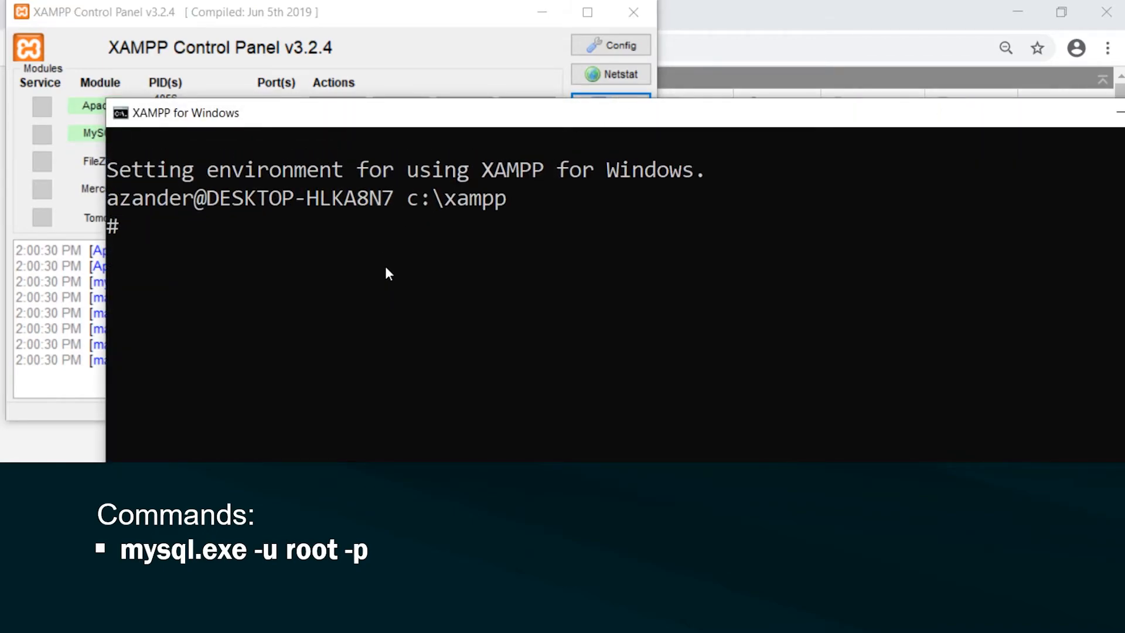
text(mysql.exe -u root -p)
key(Return)
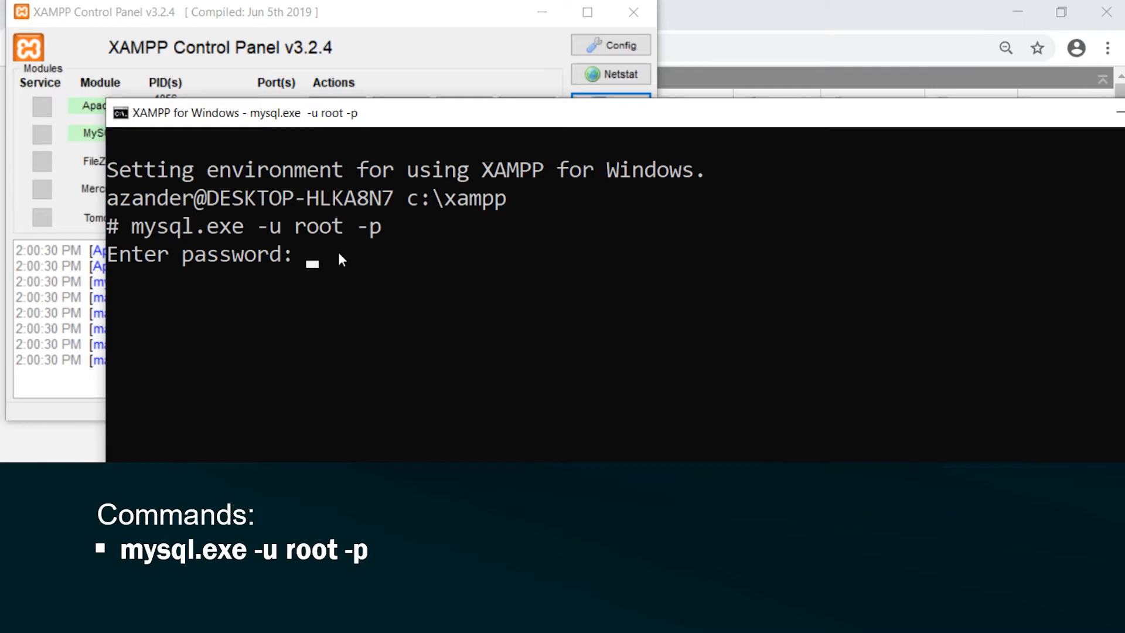
text(***)
text(***)
key(Return)
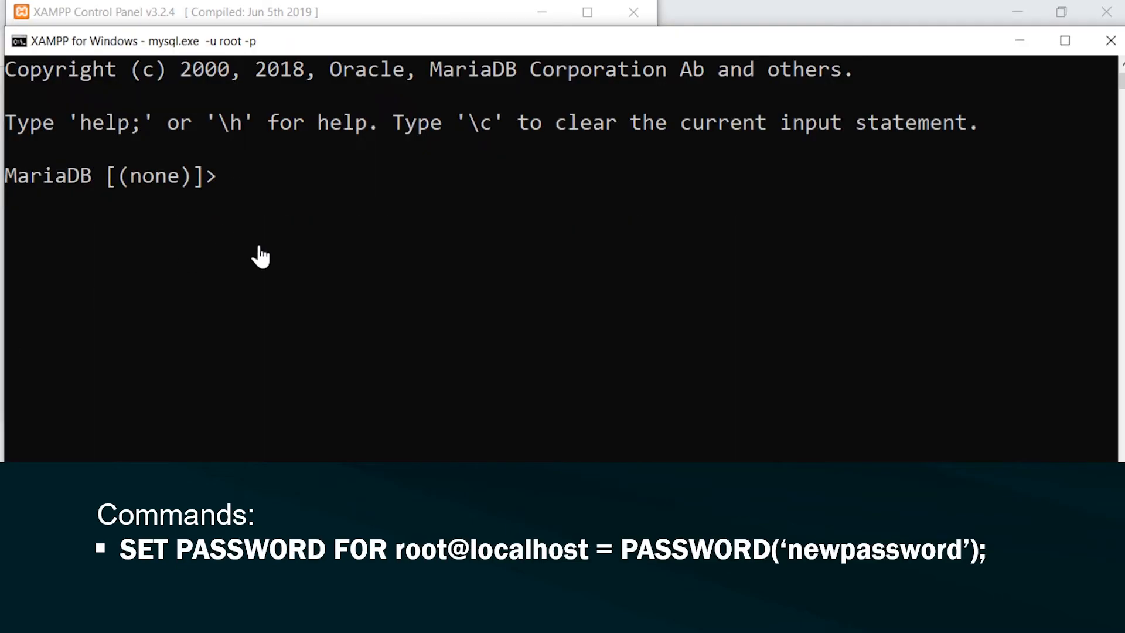
right_click(255, 181)
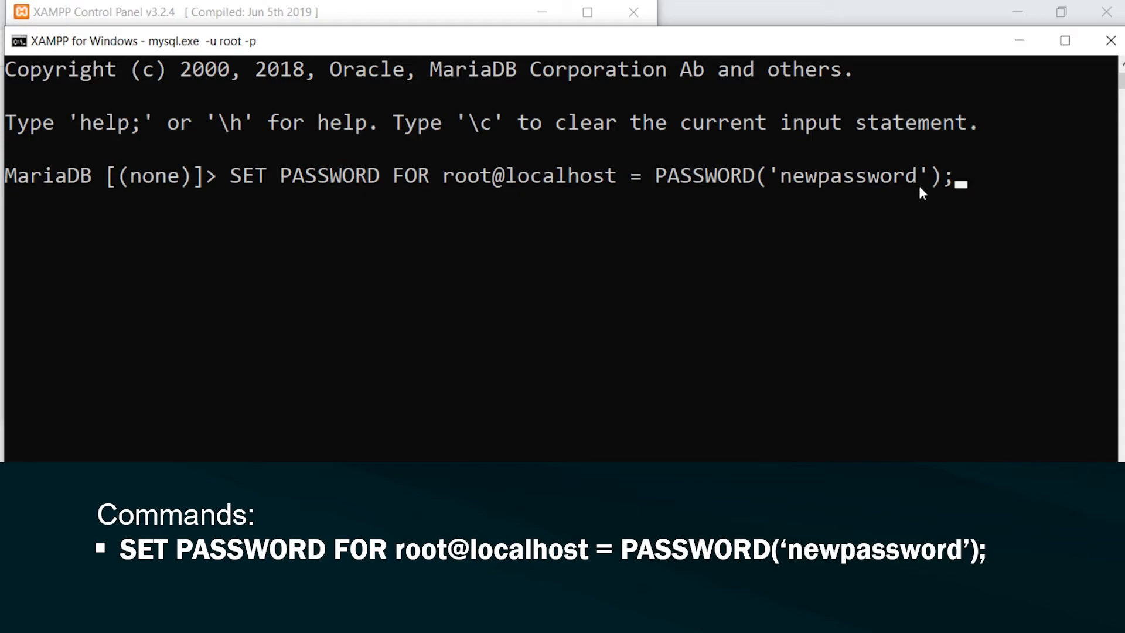
key(Return)
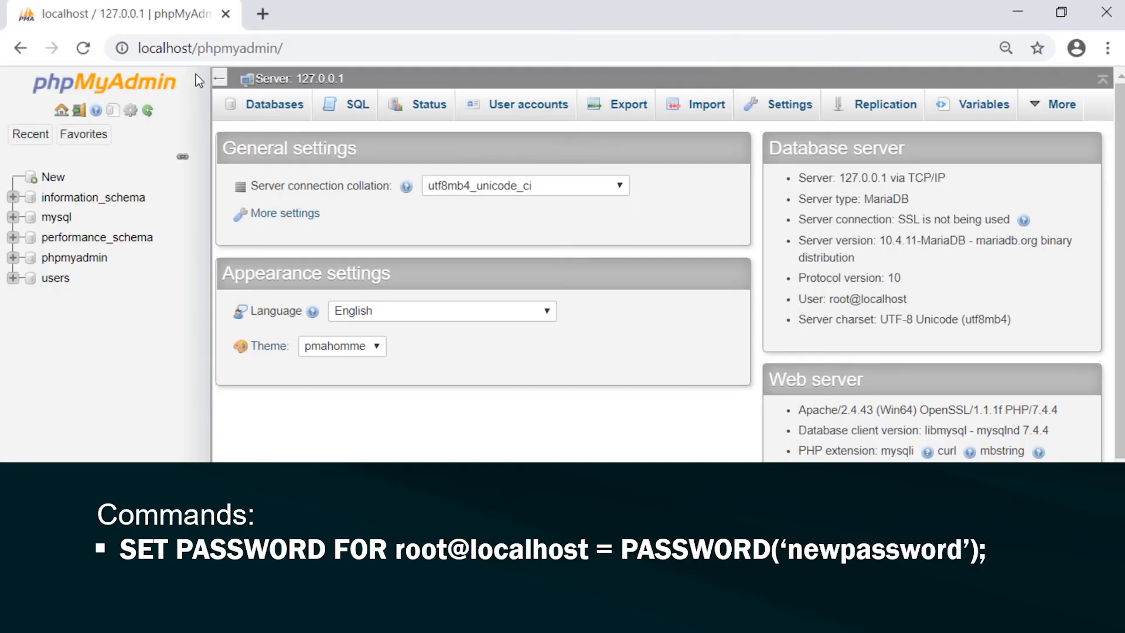
Step: Reload phpMyAdmin, now showing Access denied for root using a password
click(85, 48)
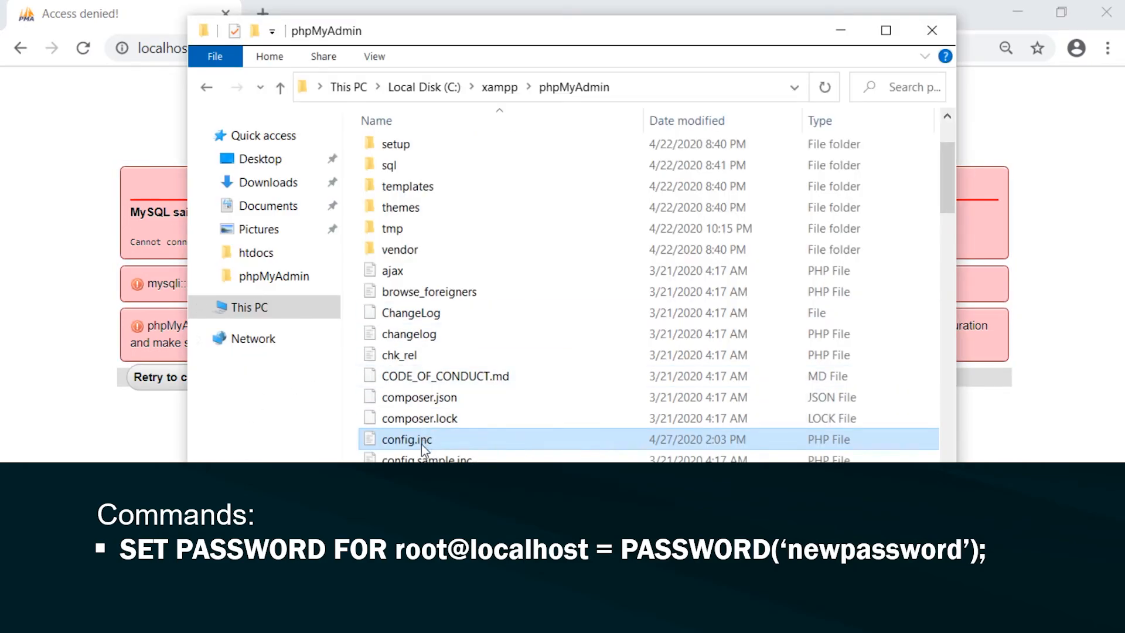
double_click(421, 439)
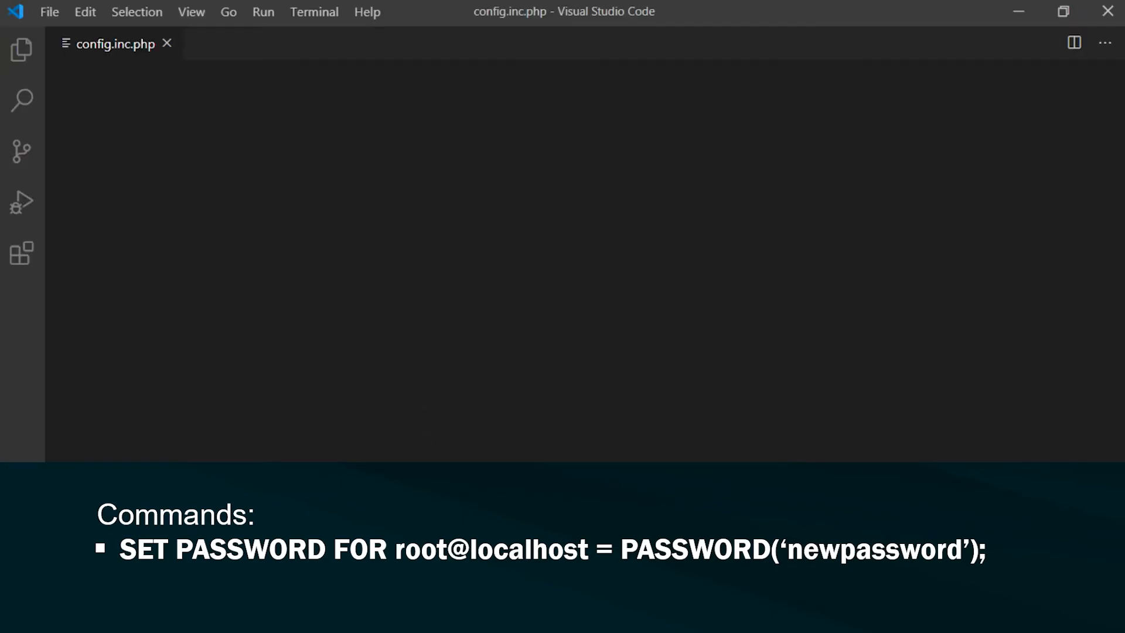
scroll(563, 264, up, 3)
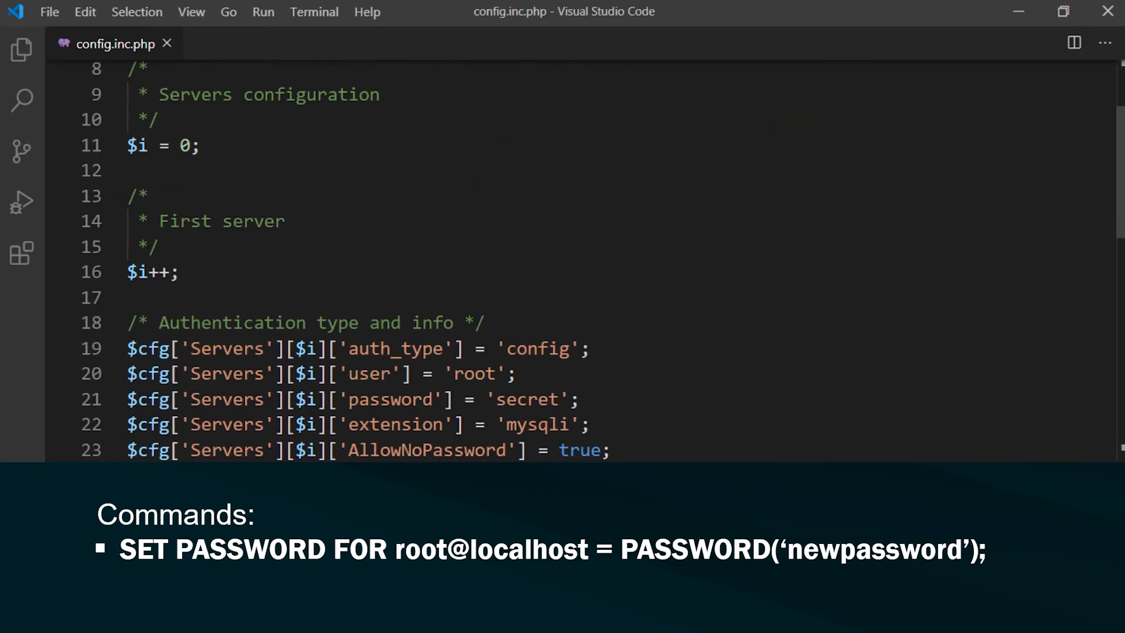
drag(561, 399, 497, 399)
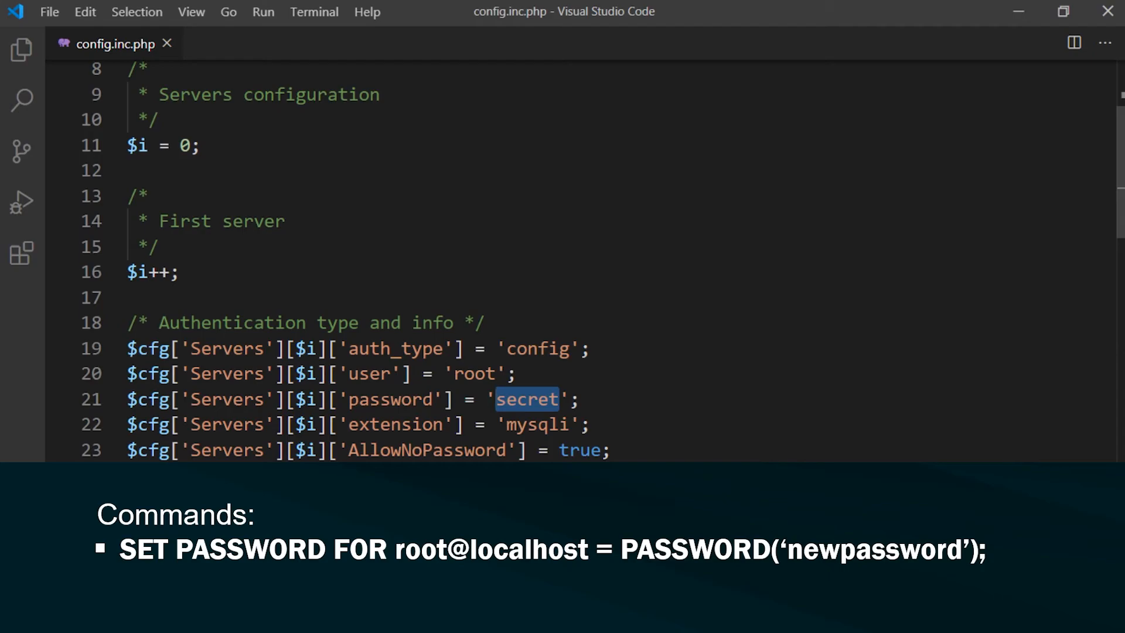
text(newpassword)
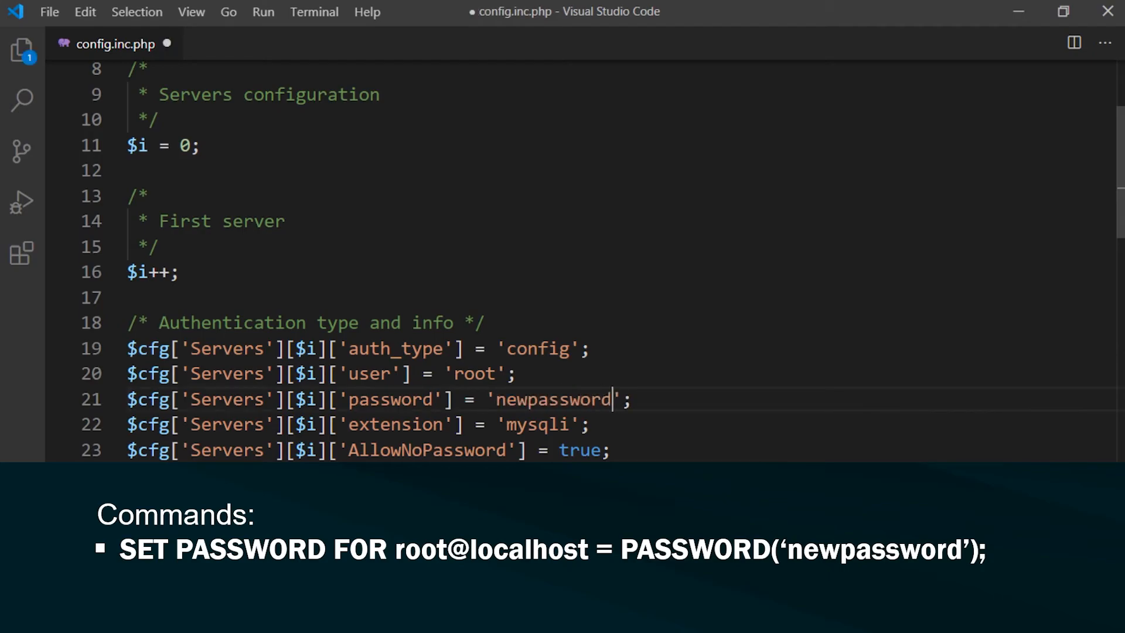
key(ctrl+s)
Step: Reload phpMyAdmin so it connects as root@localhost with the new password
key(alt+Tab)
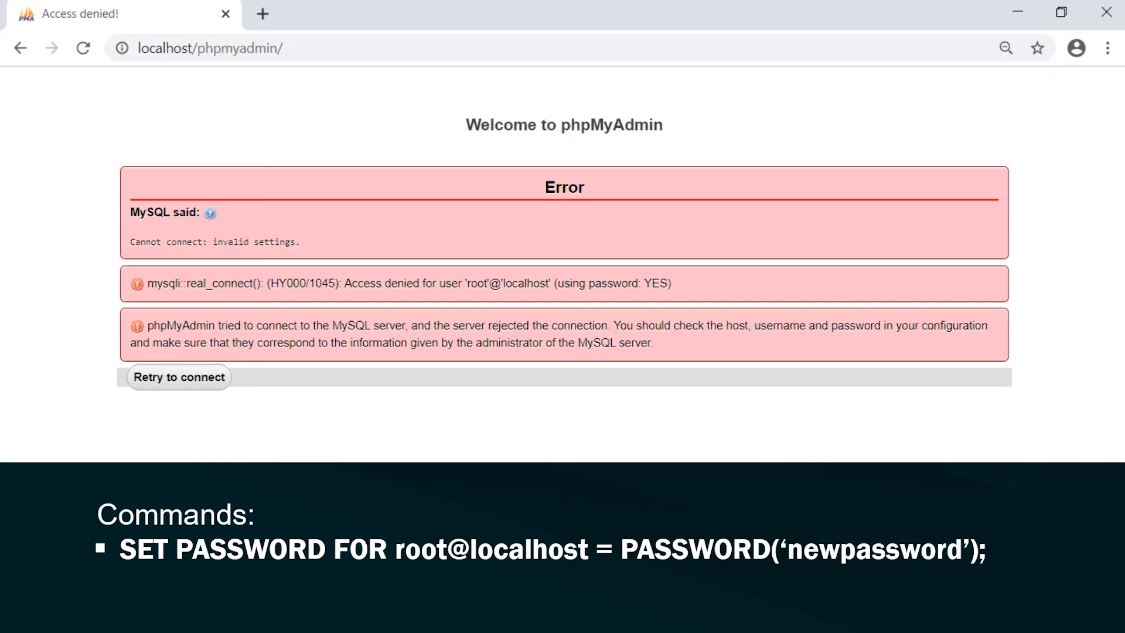
click(84, 49)
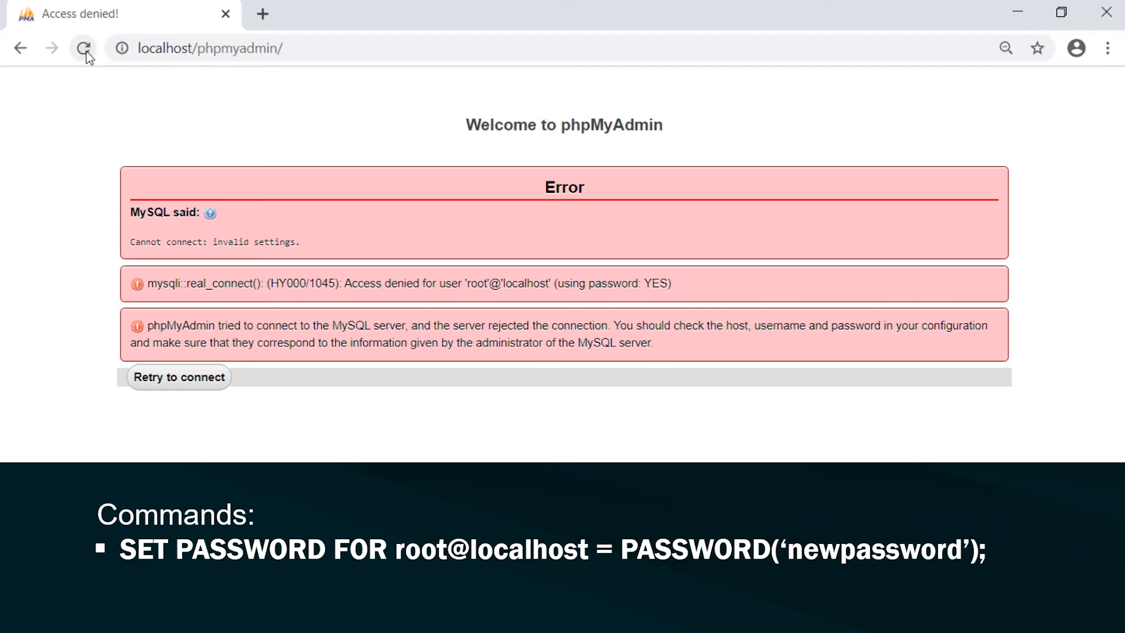